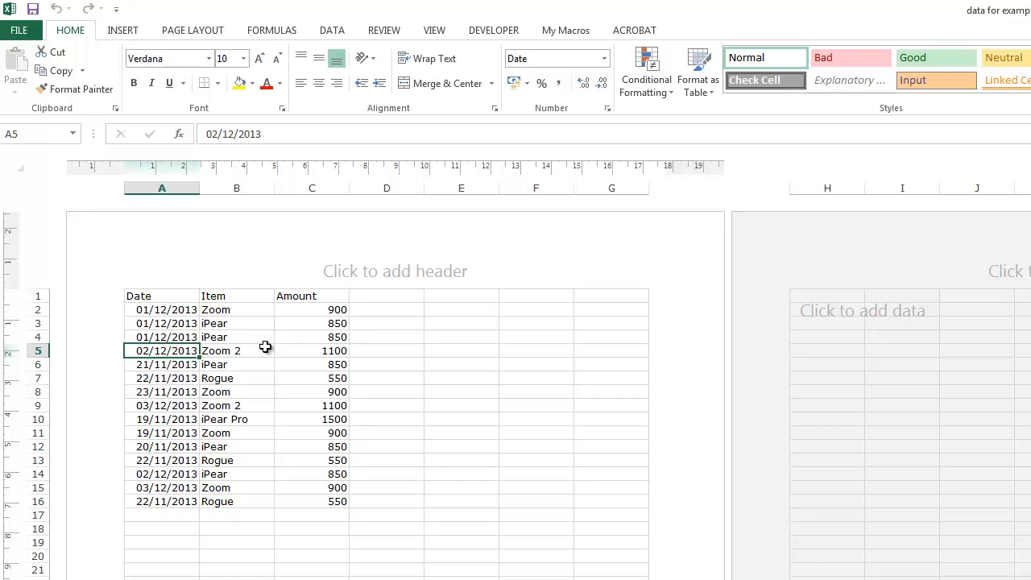
Examine the Date, Item and Amount columns in rows 2 to 16, noting the order of the dates.
click(256, 352)
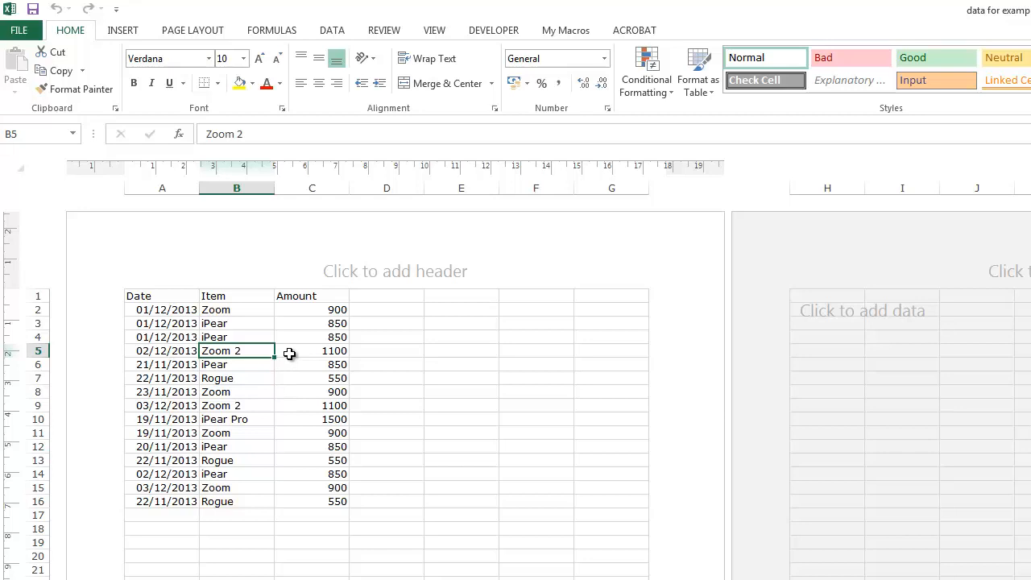
click(150, 309)
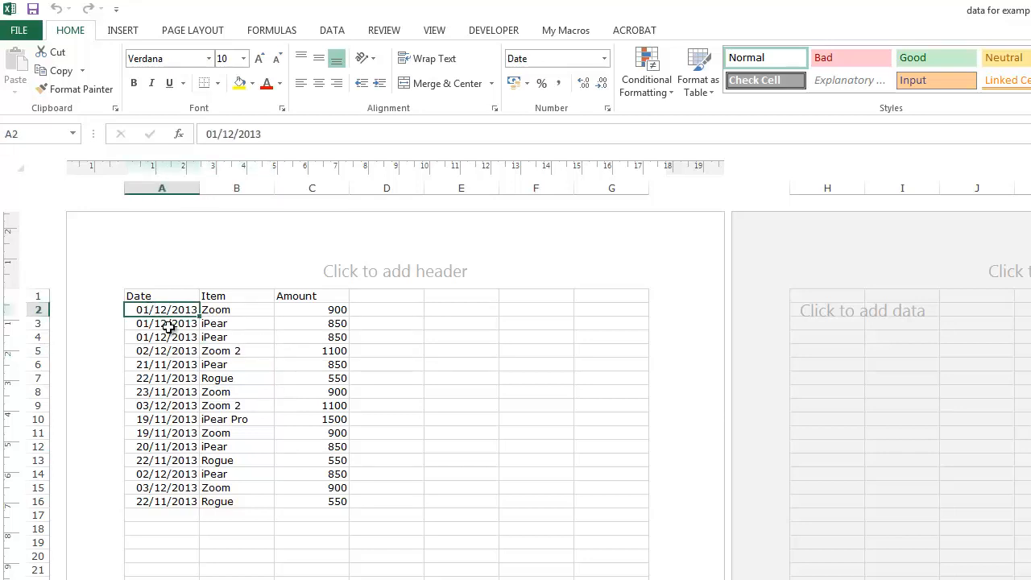
click(169, 325)
click(178, 337)
click(177, 352)
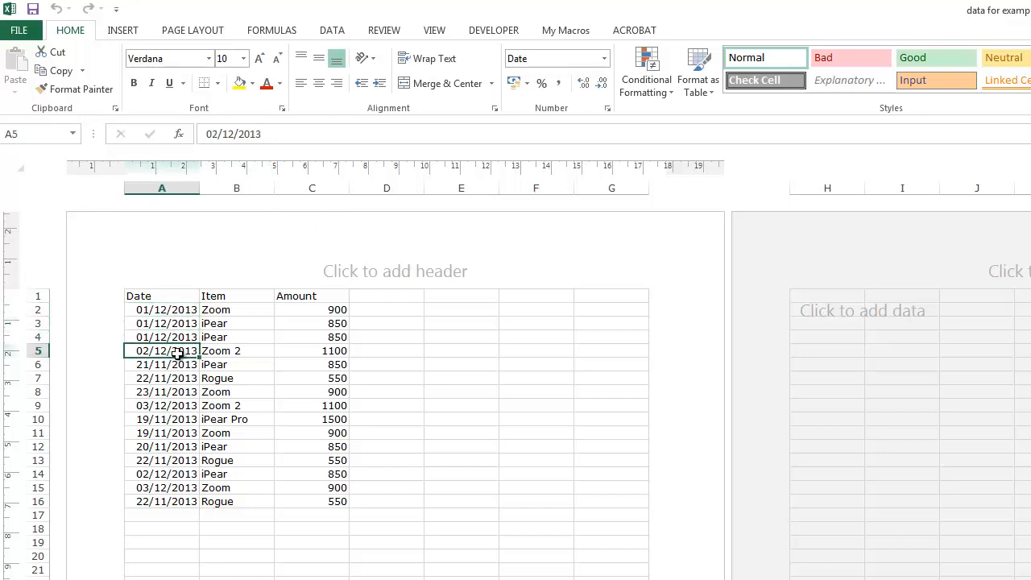
drag(182, 310, 167, 501)
drag(230, 308, 249, 510)
click(310, 439)
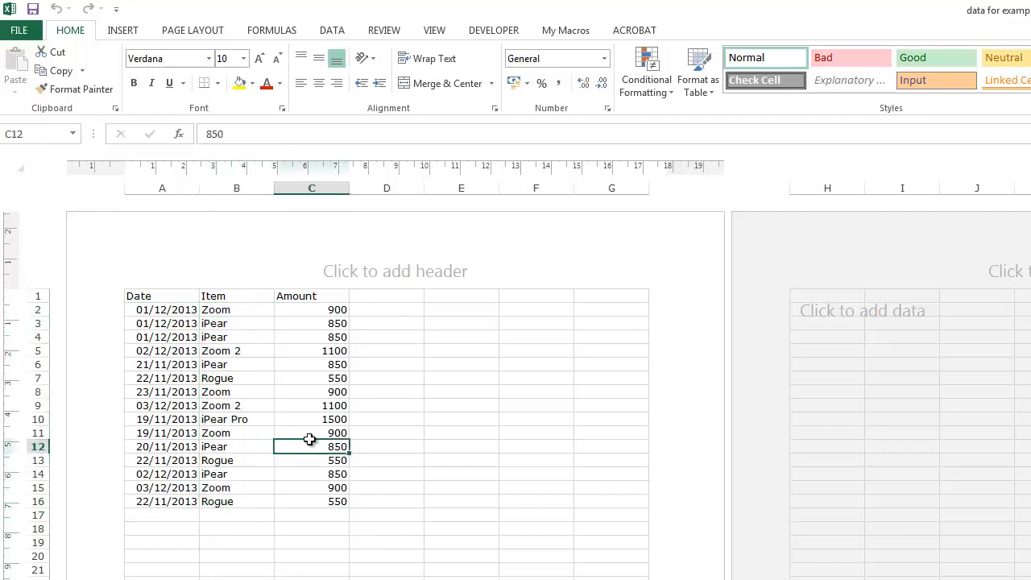
drag(320, 311, 312, 501)
click(229, 475)
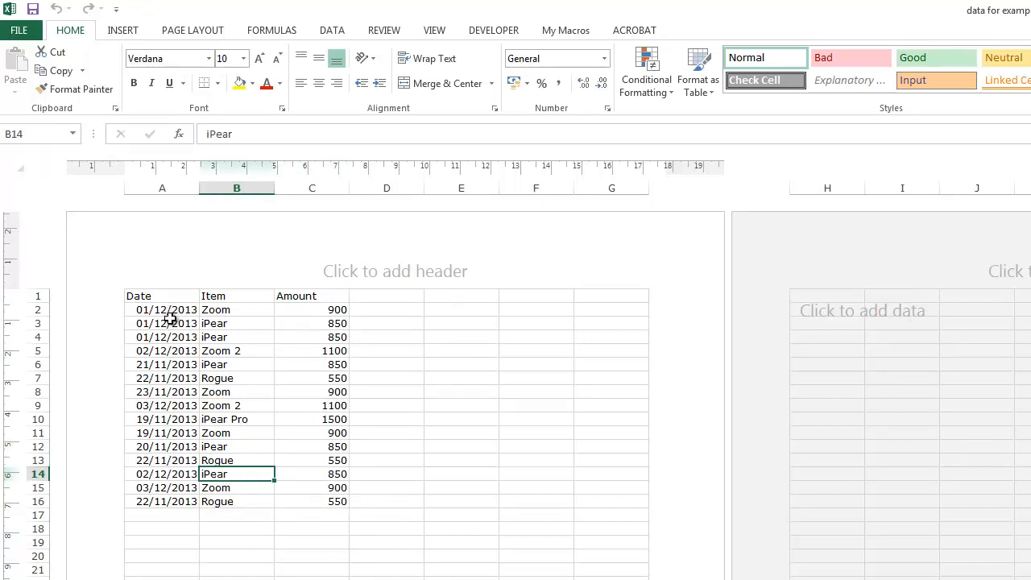
click(240, 311)
click(171, 310)
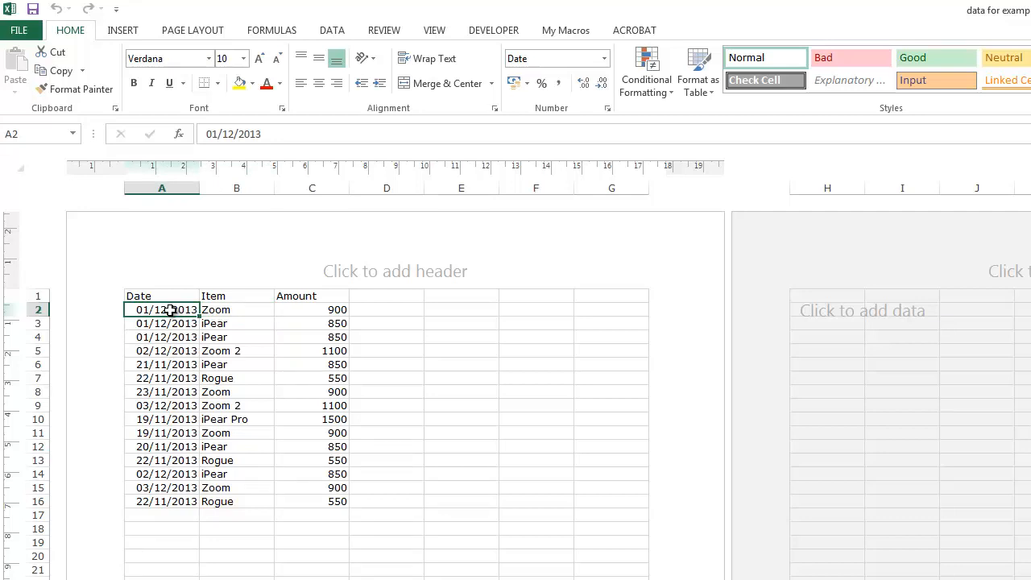
click(186, 323)
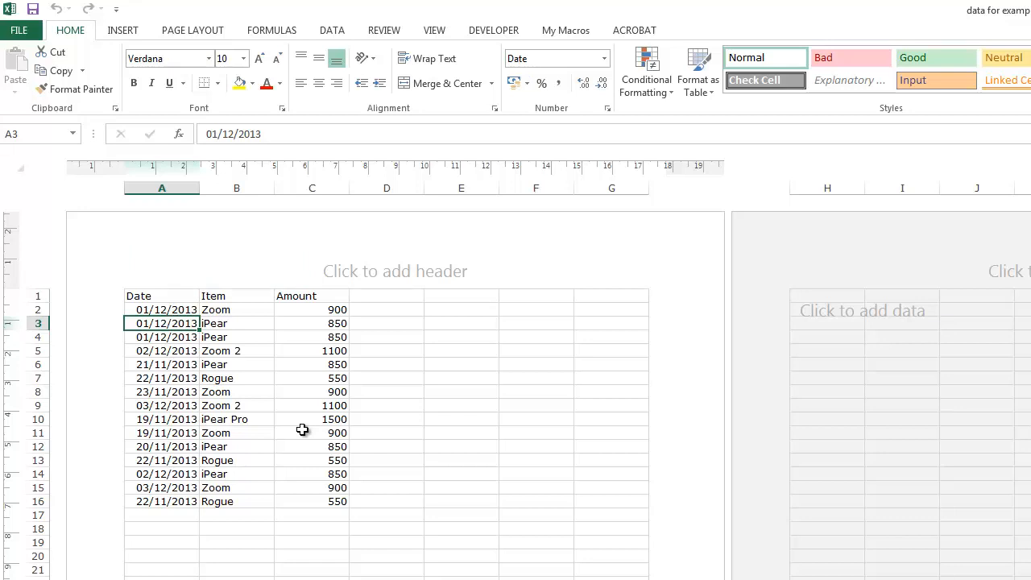
click(173, 403)
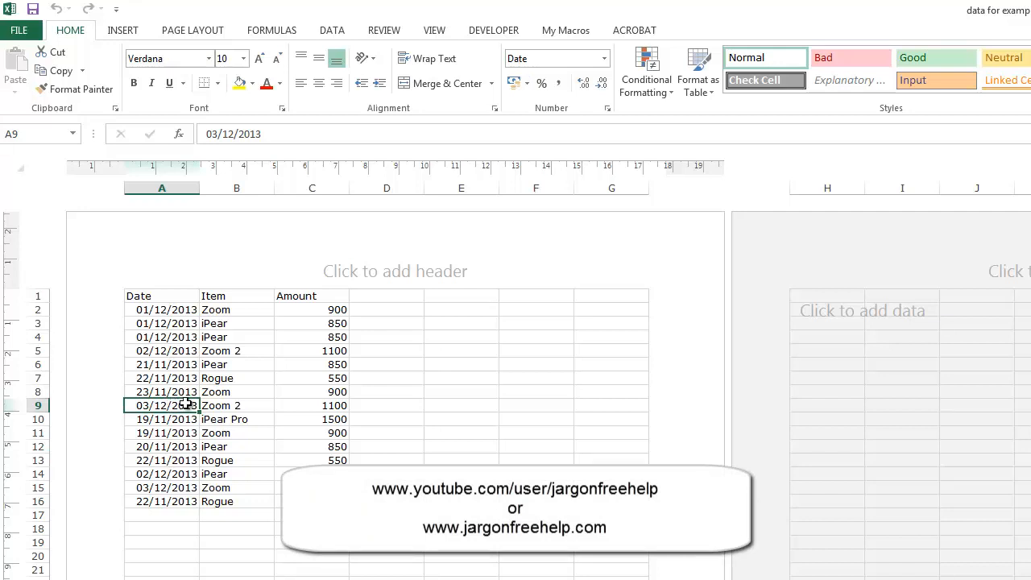
click(167, 429)
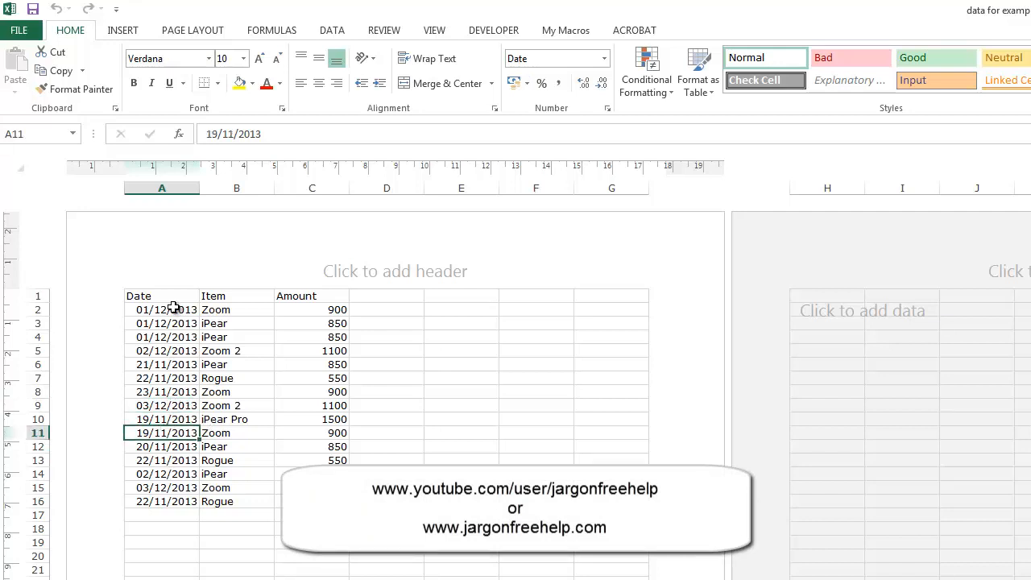
Sort the whole table by the Date column from oldest to newest.
click(173, 309)
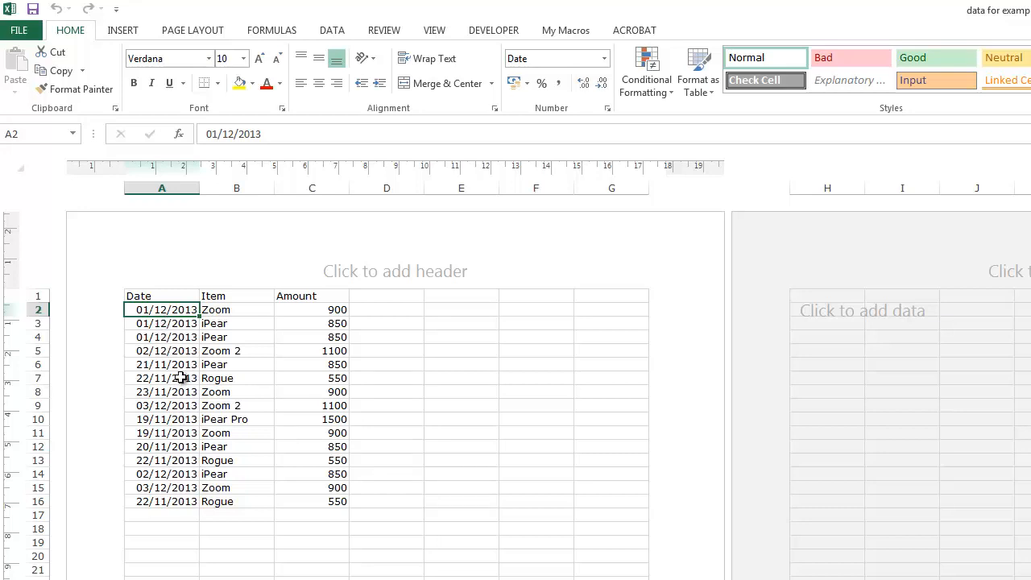
click(333, 32)
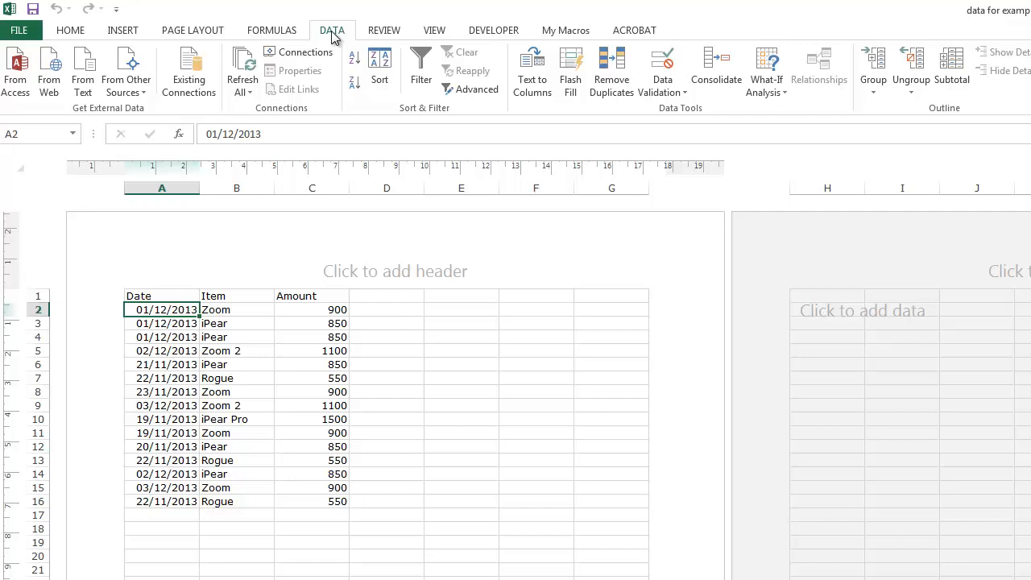
click(358, 65)
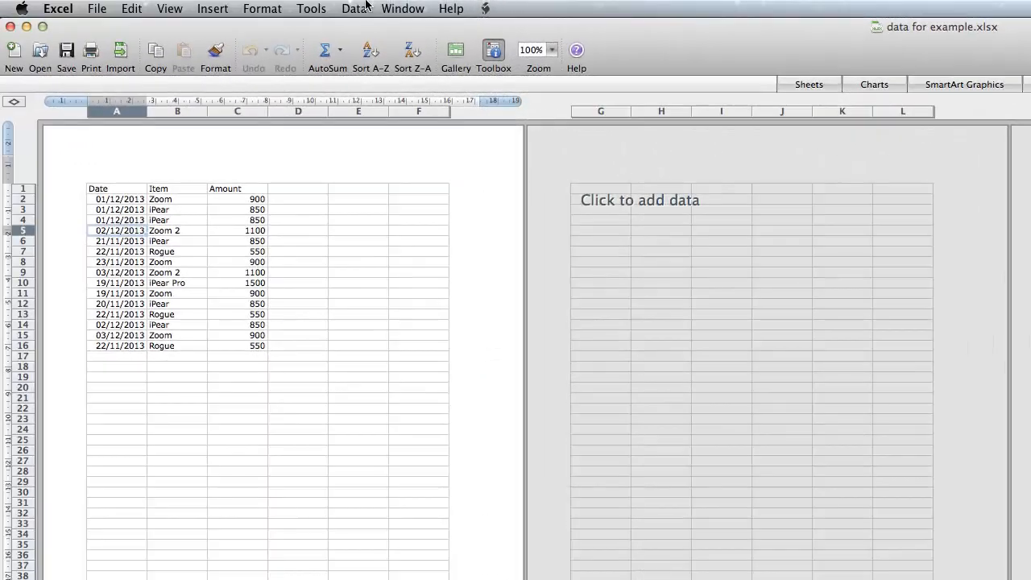
In the Mac version of Excel, open the Subtotals settings for the data and move the dialog beside the table.
click(356, 8)
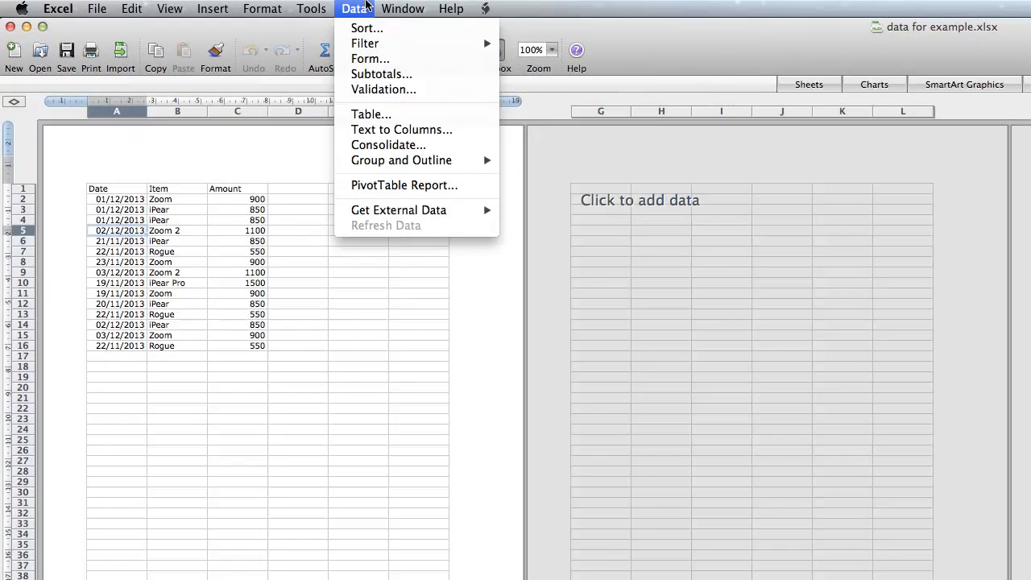
click(396, 73)
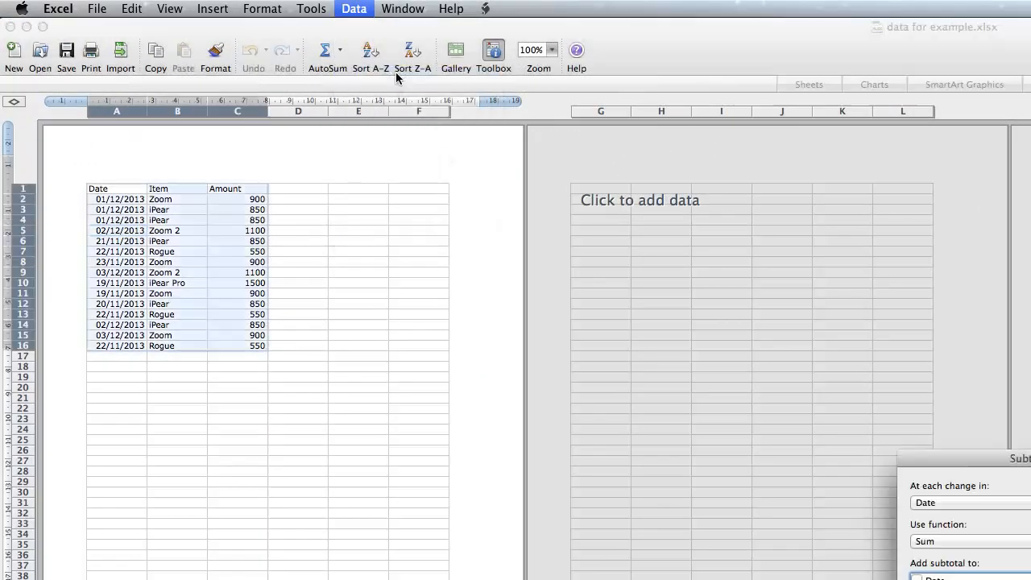
drag(958, 454, 444, 154)
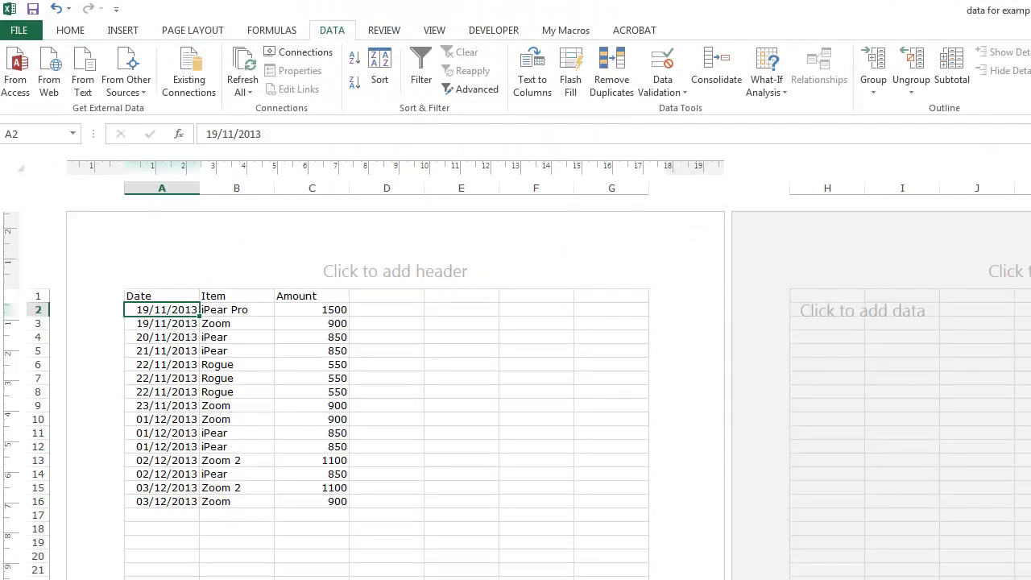
Add subtotals at each change in Date, using the Sum function on Amount only, with summaries below the data.
click(947, 65)
drag(351, 158, 483, 202)
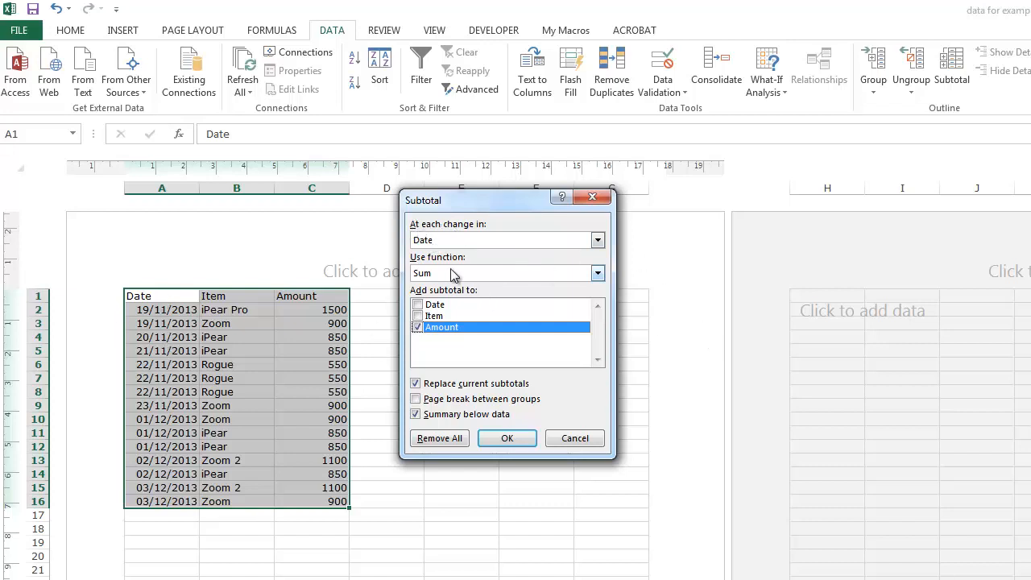
click(598, 241)
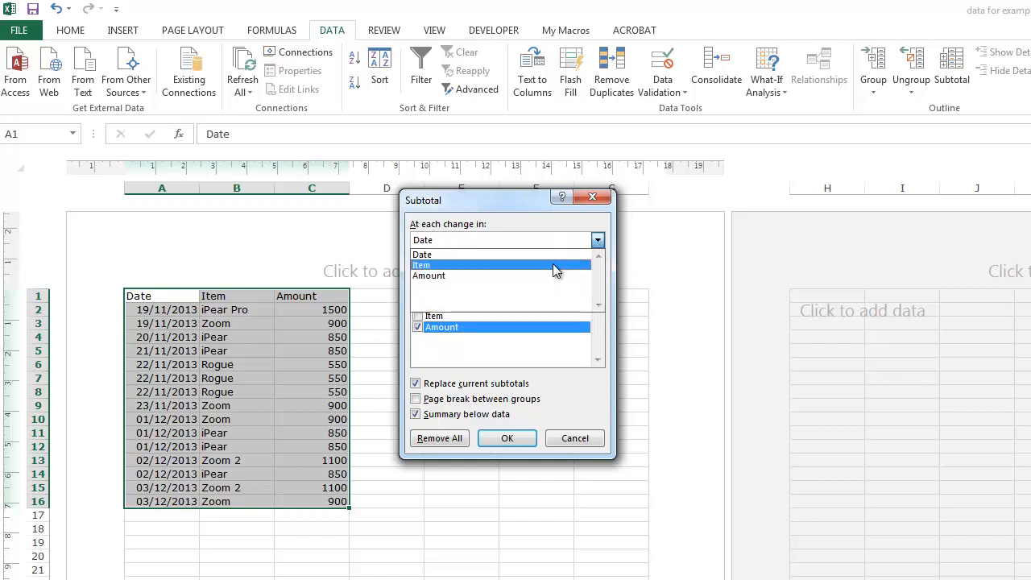
click(518, 216)
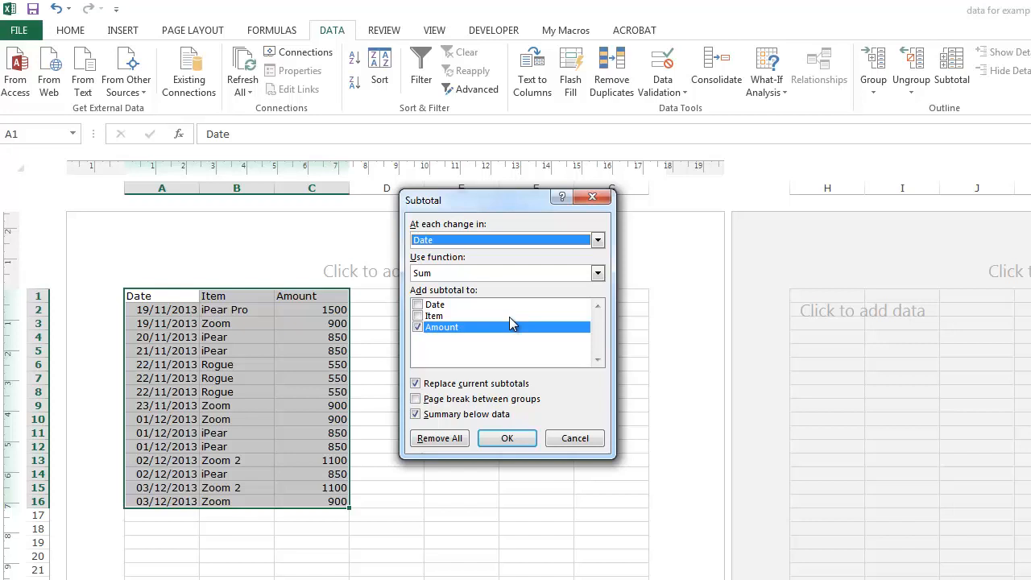
click(418, 316)
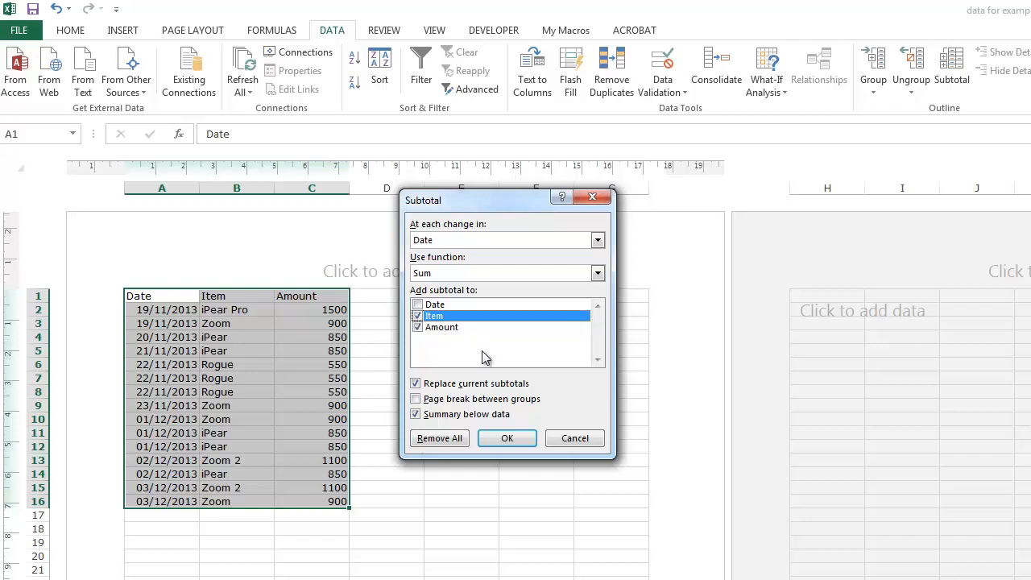
click(417, 316)
click(507, 439)
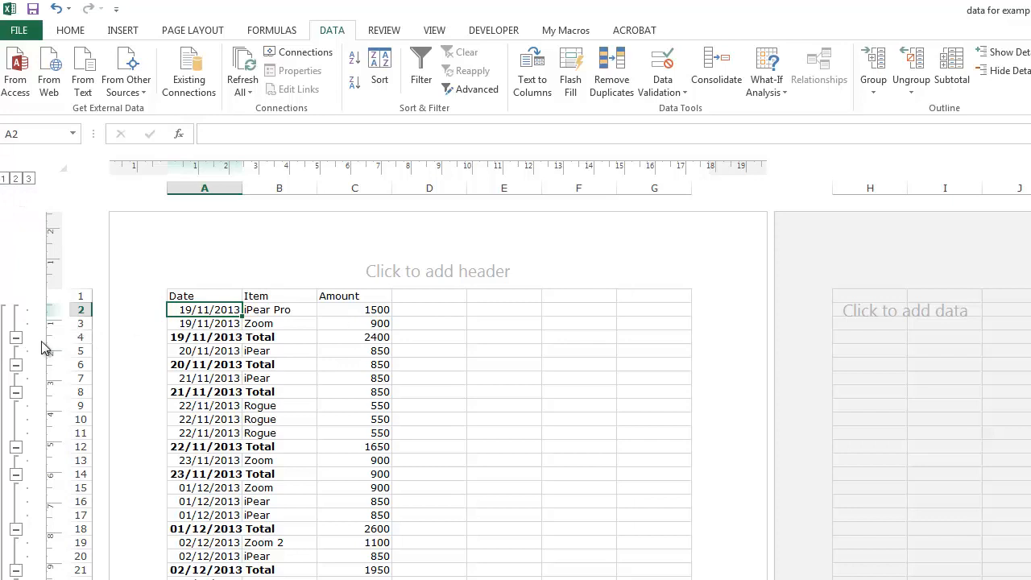
Collapse the 19/11/2013, 20/11/2013 and 21/11/2013 groups individually and expand them again.
click(16, 338)
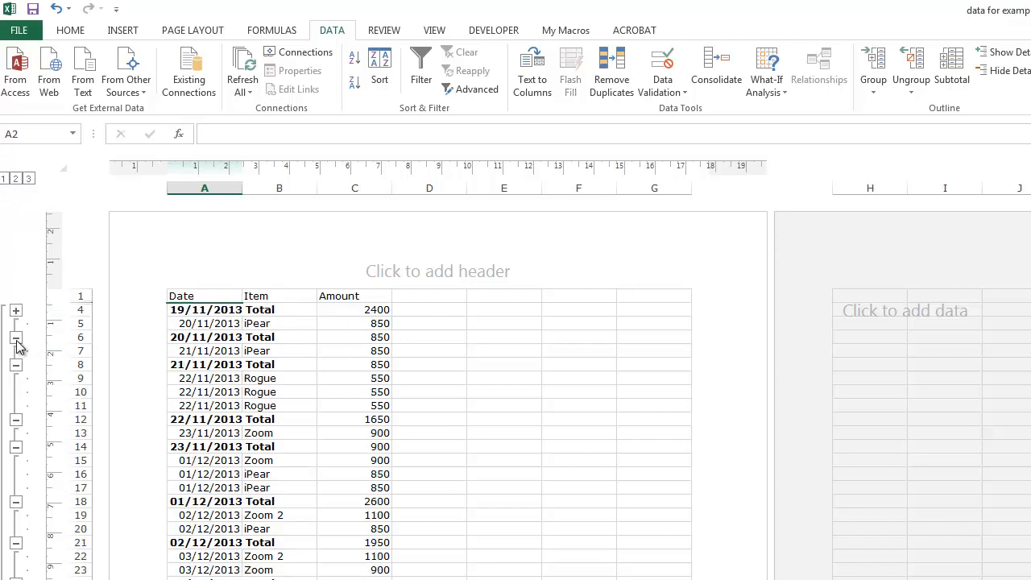
click(16, 338)
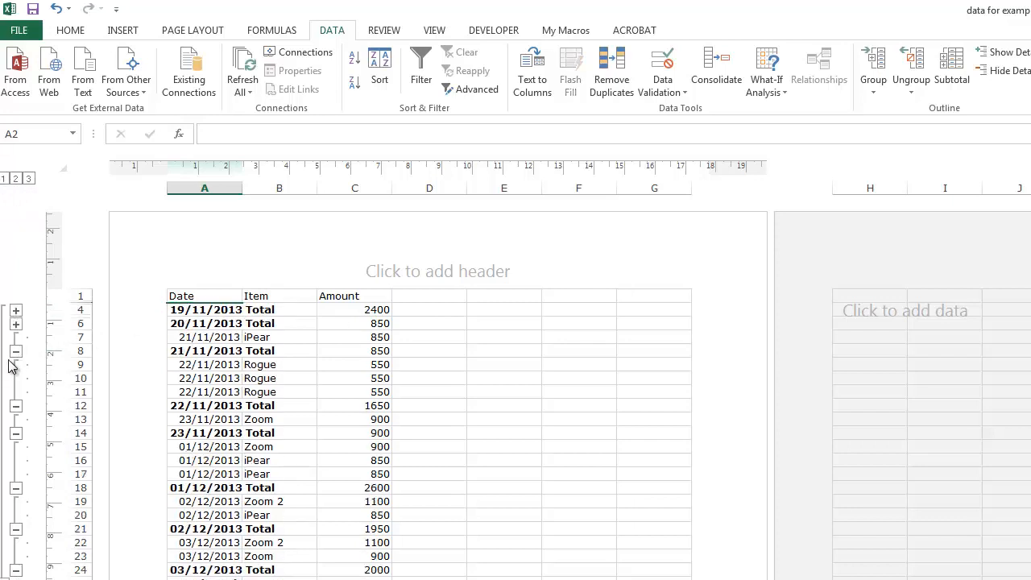
click(16, 352)
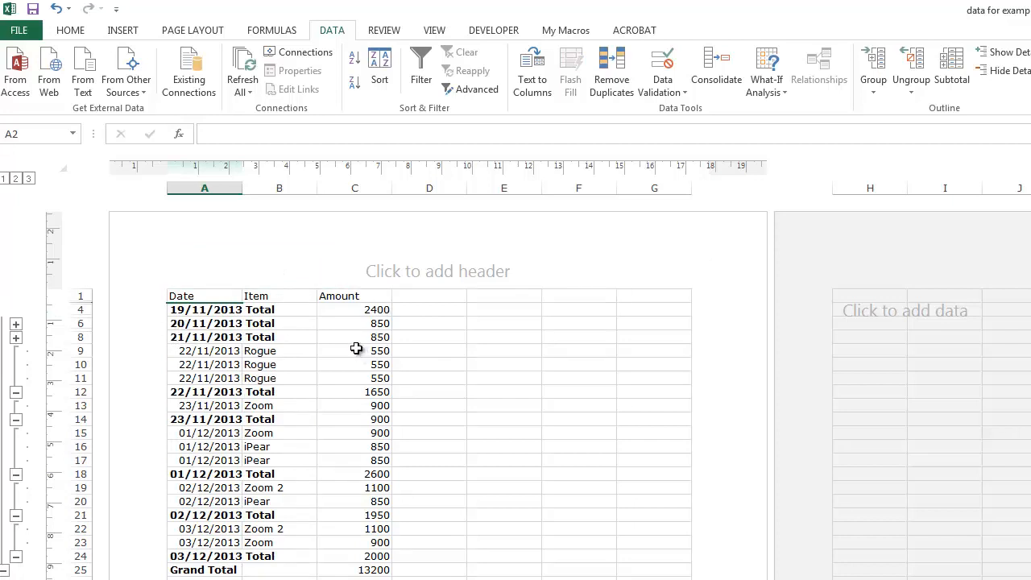
click(16, 336)
click(16, 324)
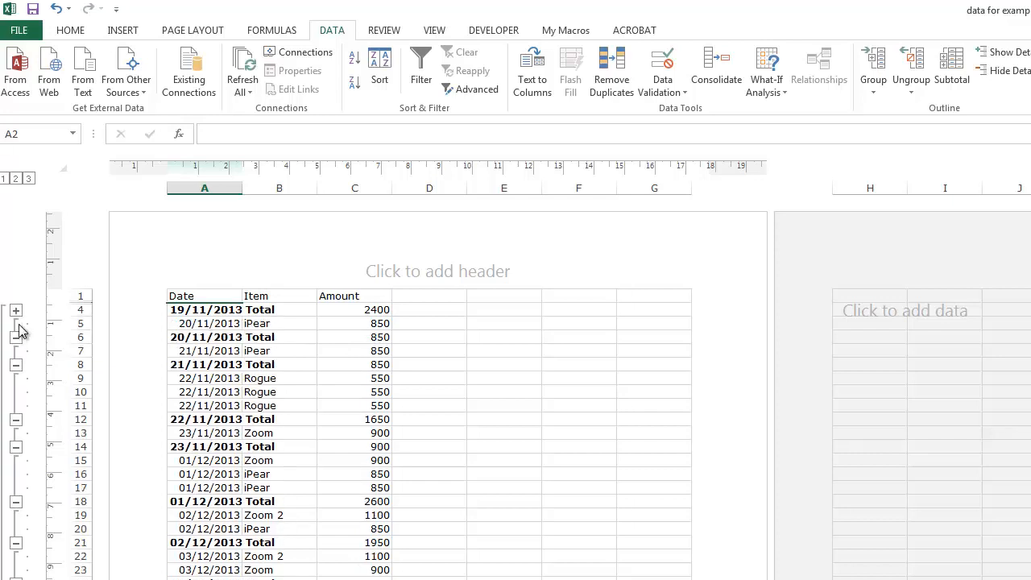
click(16, 310)
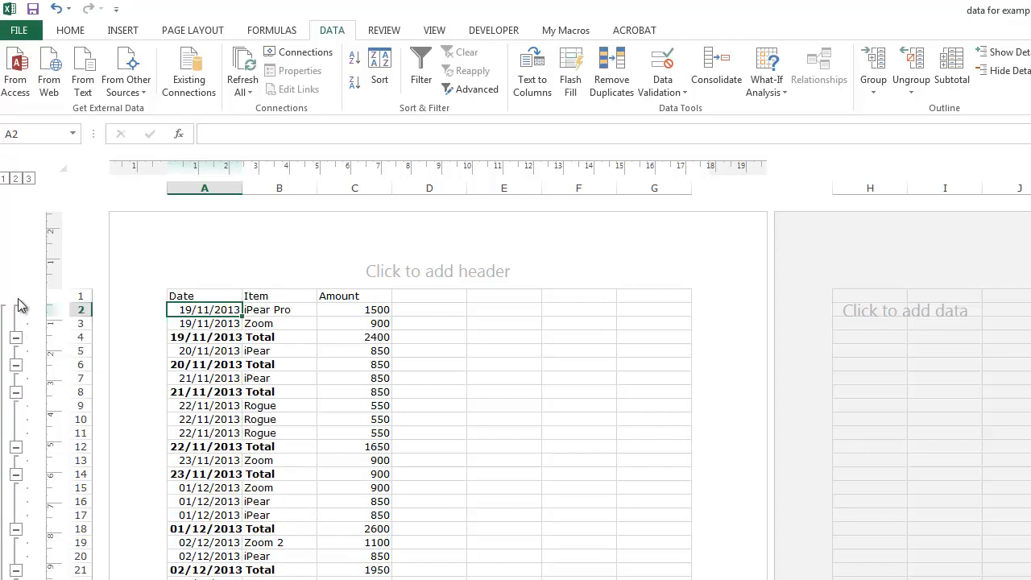
View the outline at grand-total level, at date-total level and with all detail rows shown.
click(5, 179)
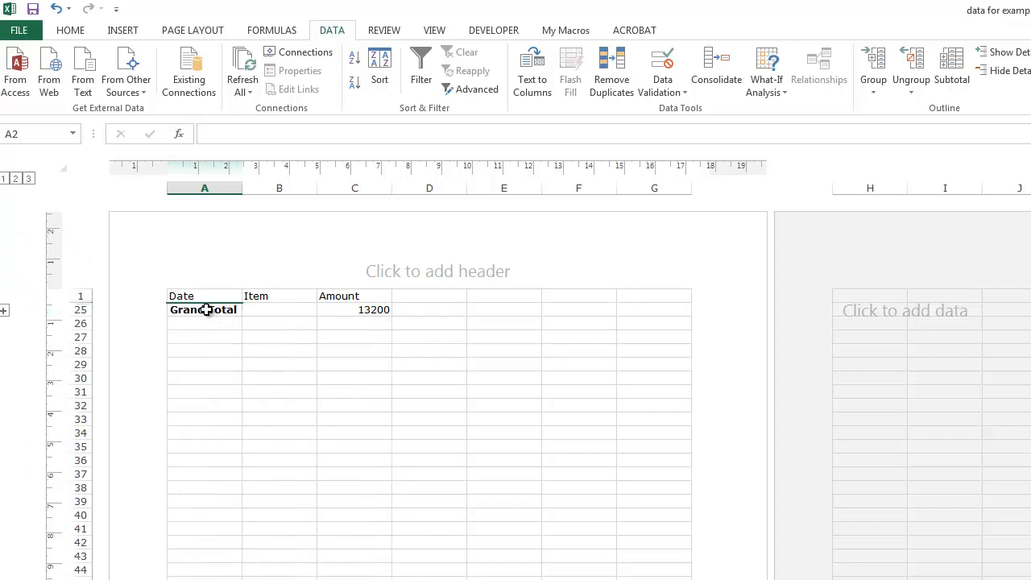
click(4, 310)
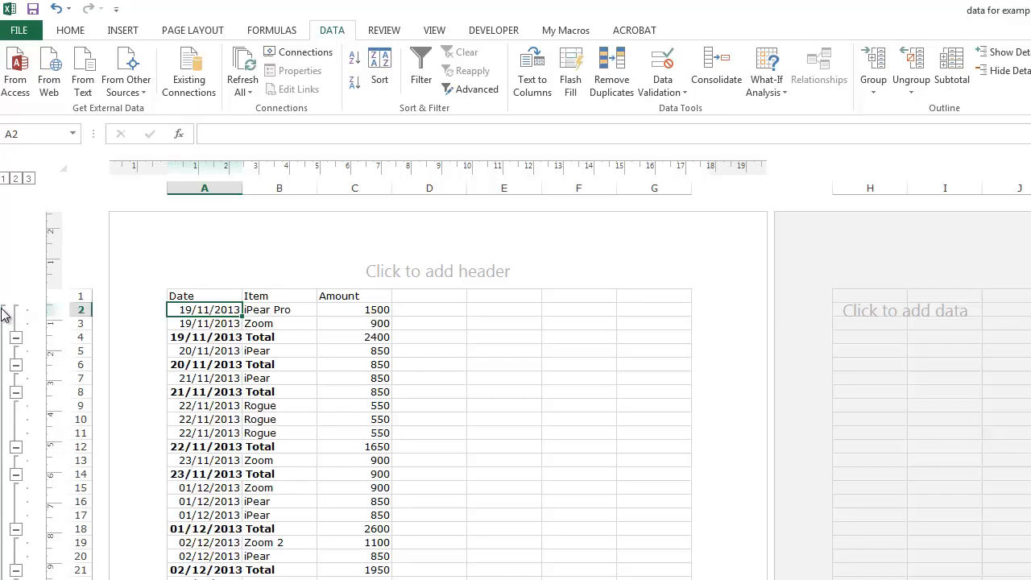
click(4, 178)
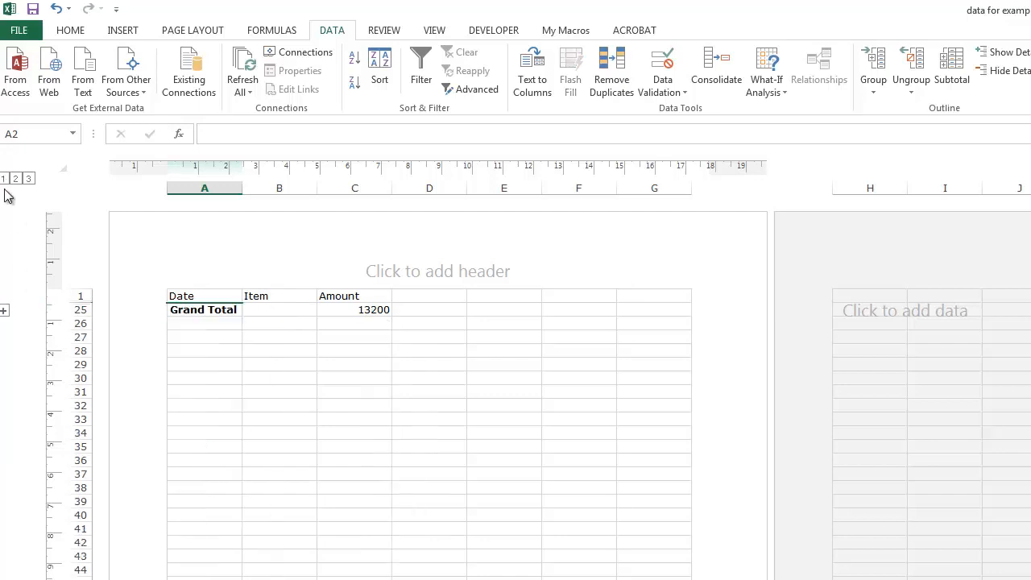
click(17, 178)
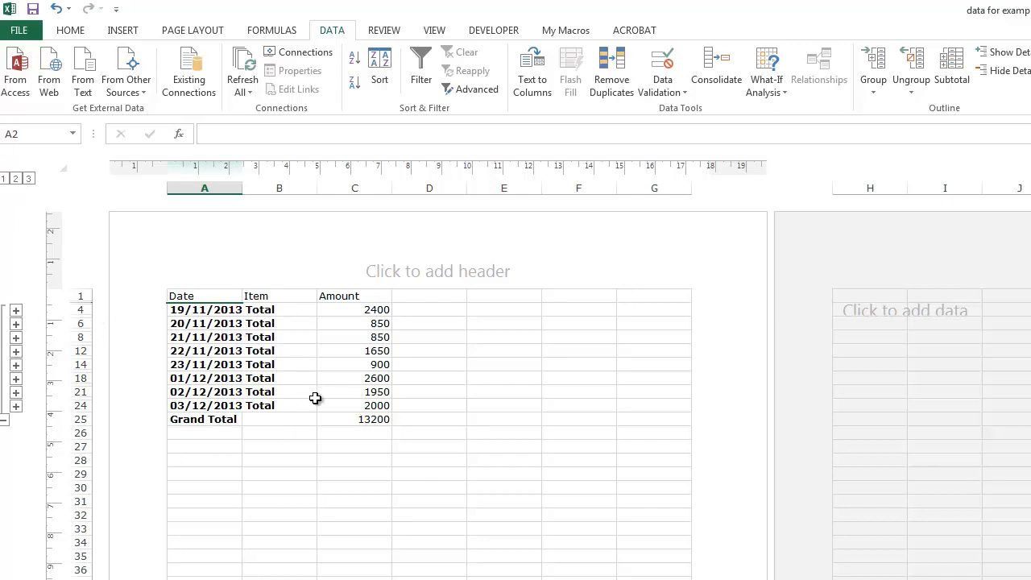
click(28, 179)
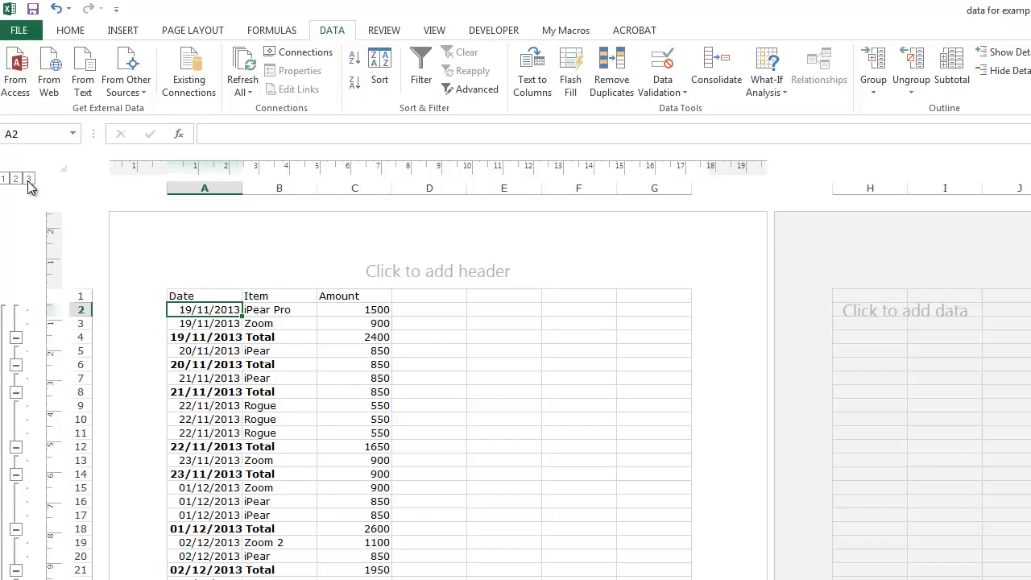
From the date-totals view, expand and collapse the 21/11/2013 group, and restore all detail rows.
click(16, 179)
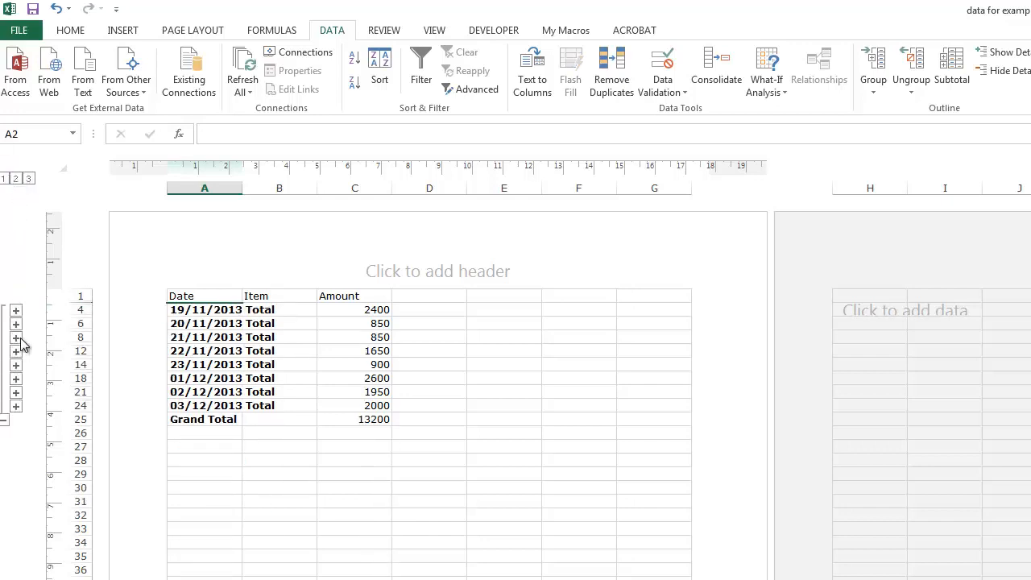
click(17, 338)
click(16, 353)
click(28, 179)
Remove all the date subtotals from the sales data.
click(268, 392)
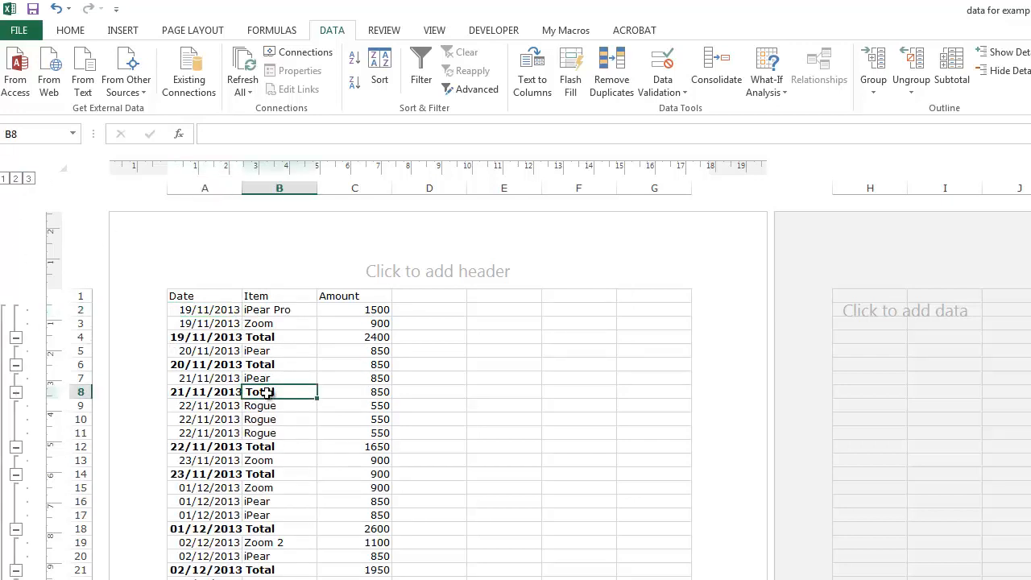
click(252, 420)
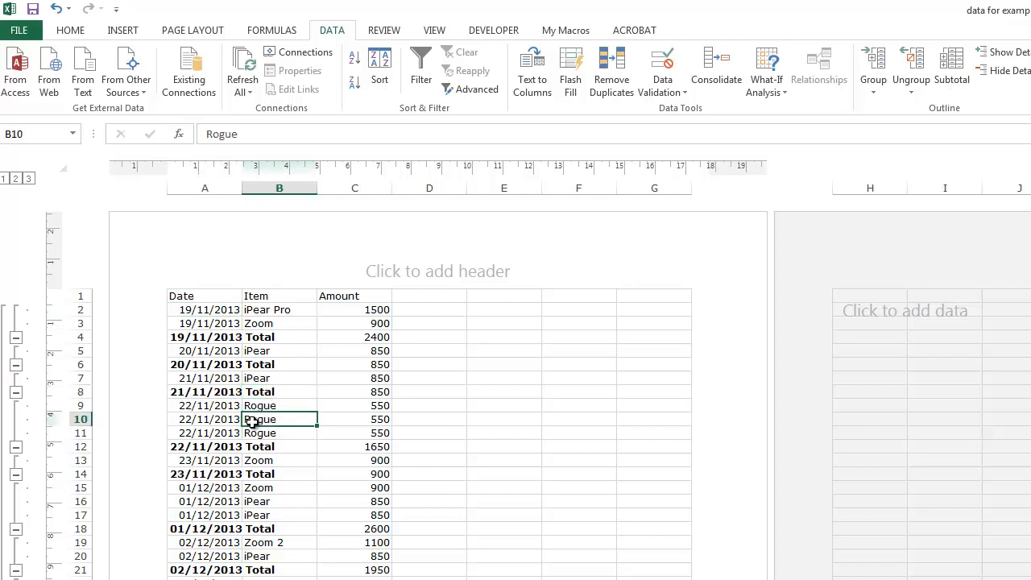
click(230, 420)
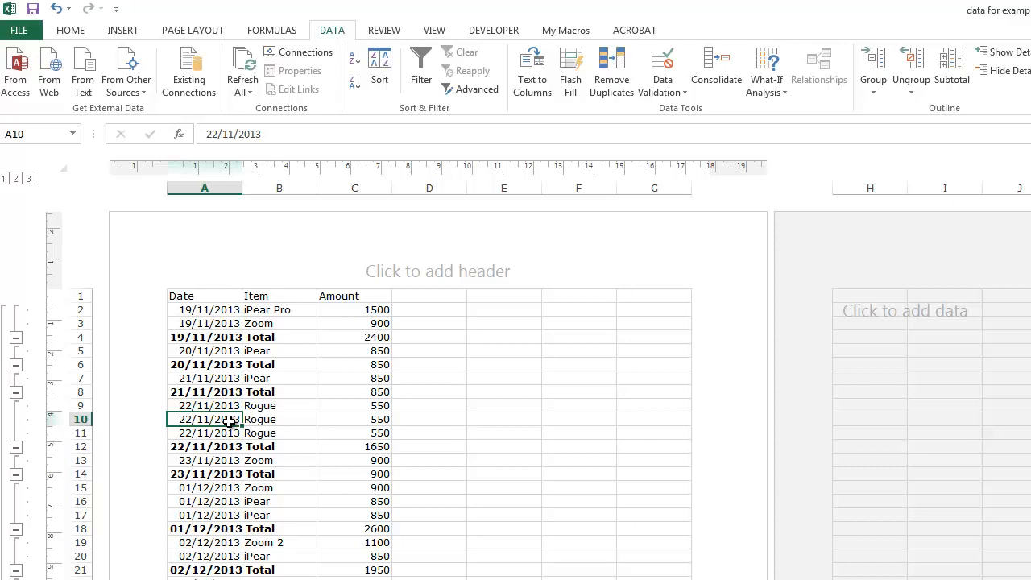
click(957, 69)
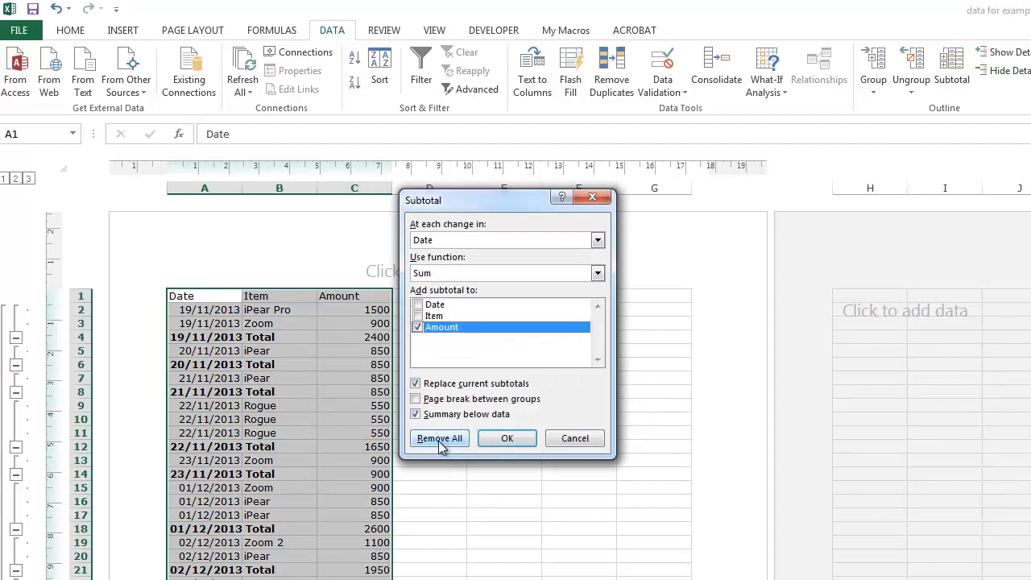
click(439, 439)
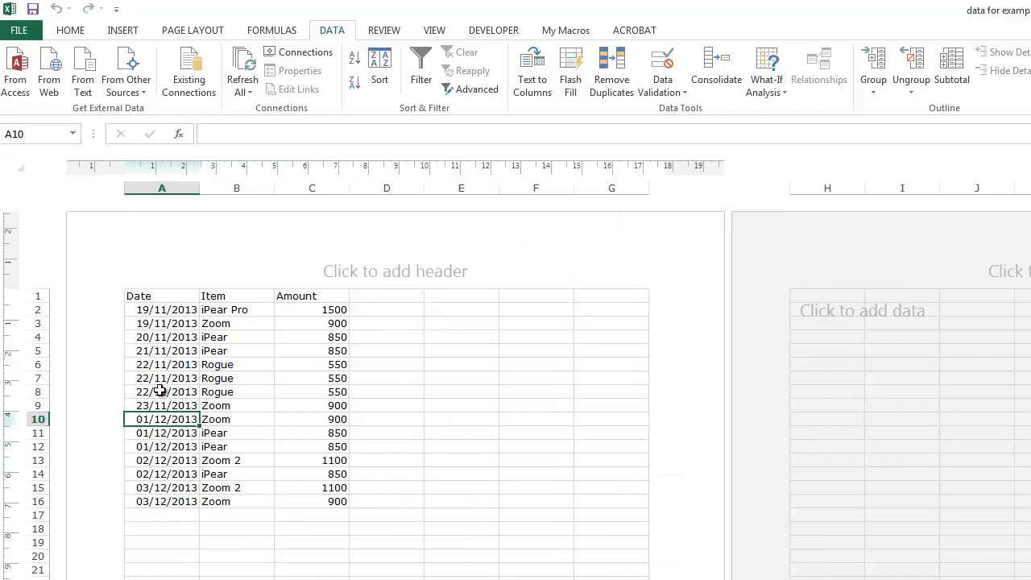
Add subtotals at each change in Date, using the Average function on Amount, with summaries below the data.
click(218, 403)
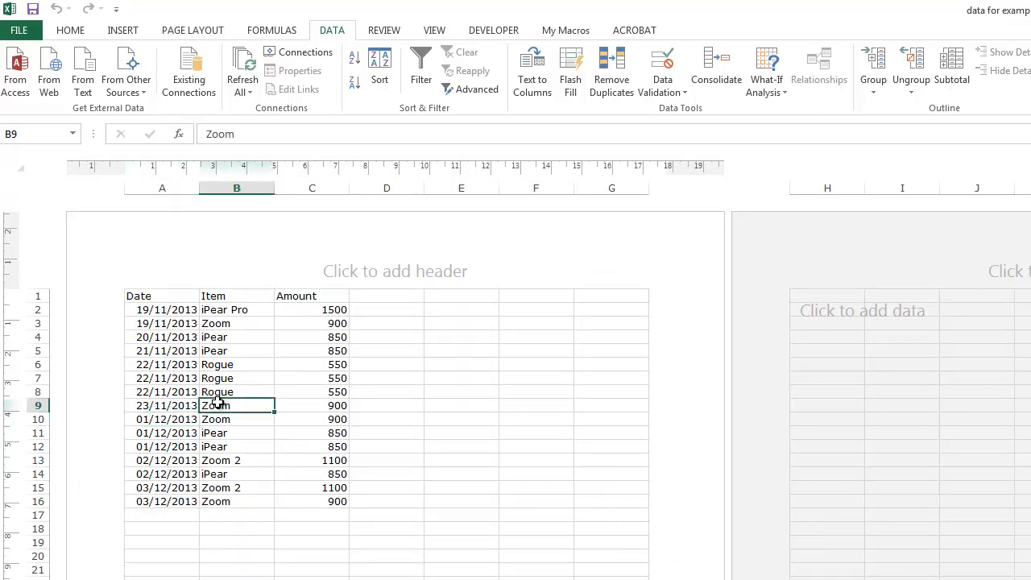
click(952, 64)
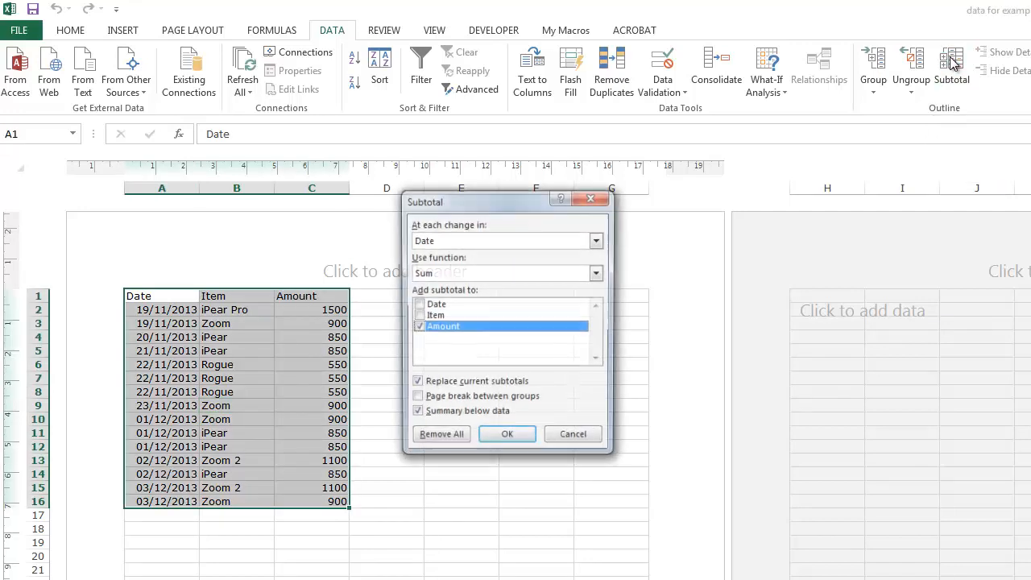
click(509, 271)
click(495, 311)
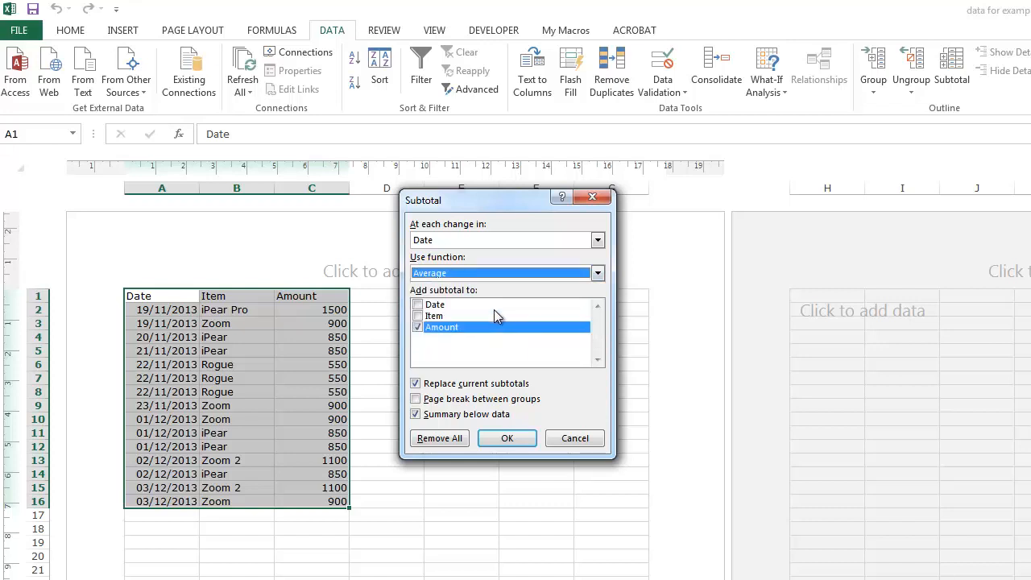
click(506, 440)
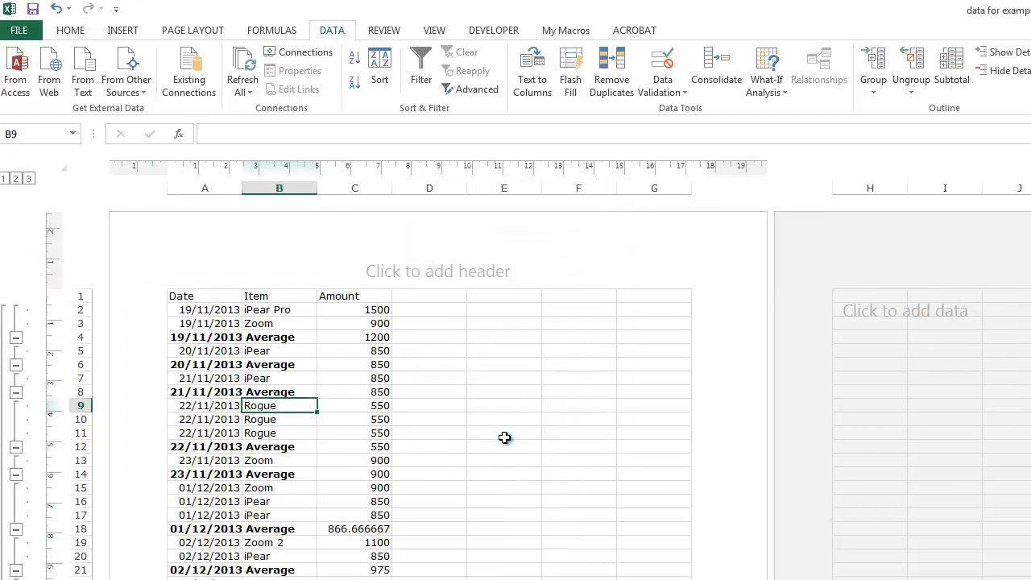
Add Sum subtotals of Amount per Date alongside the averages, with replacing of current subtotals turned off.
click(956, 71)
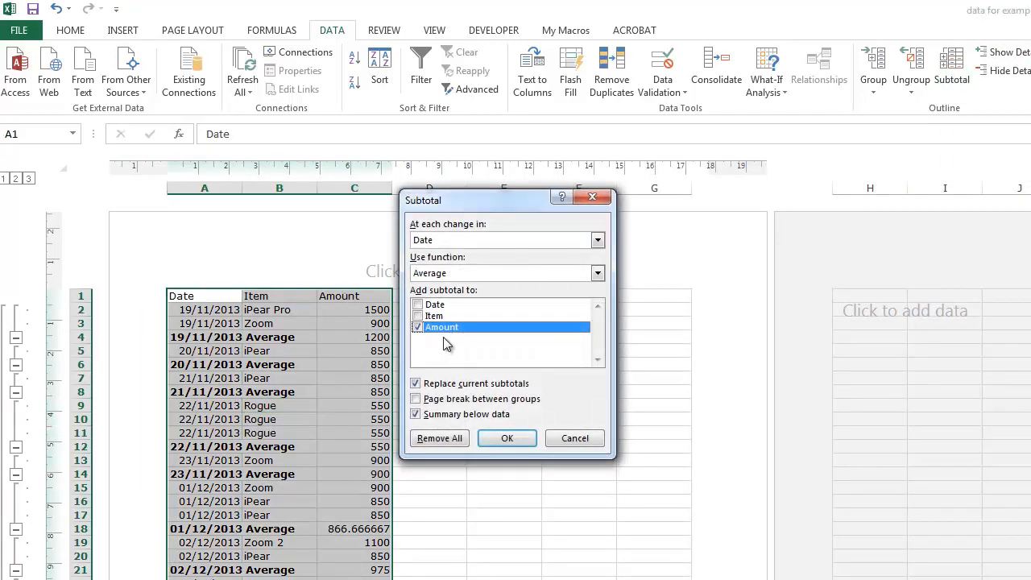
click(489, 273)
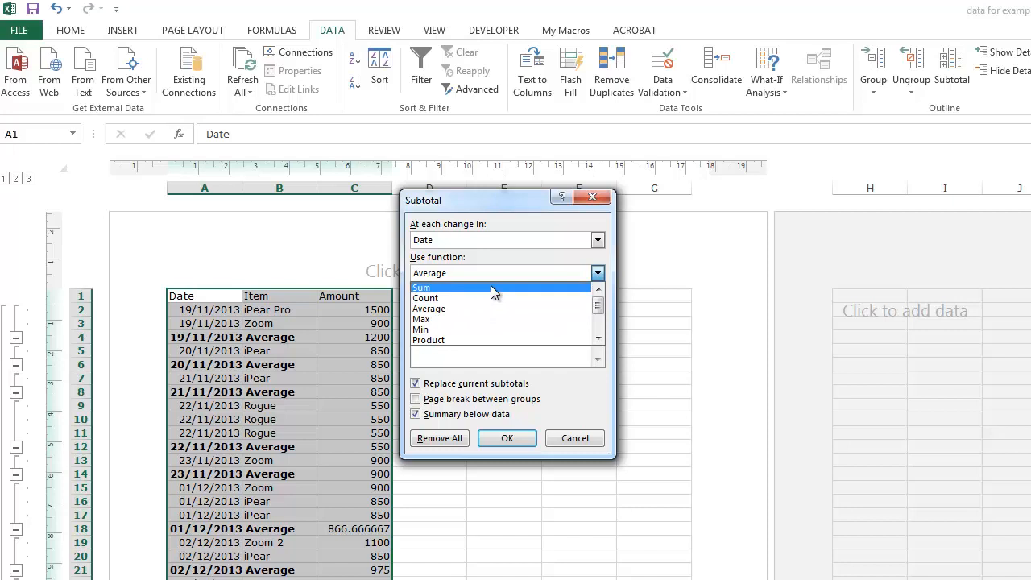
click(491, 287)
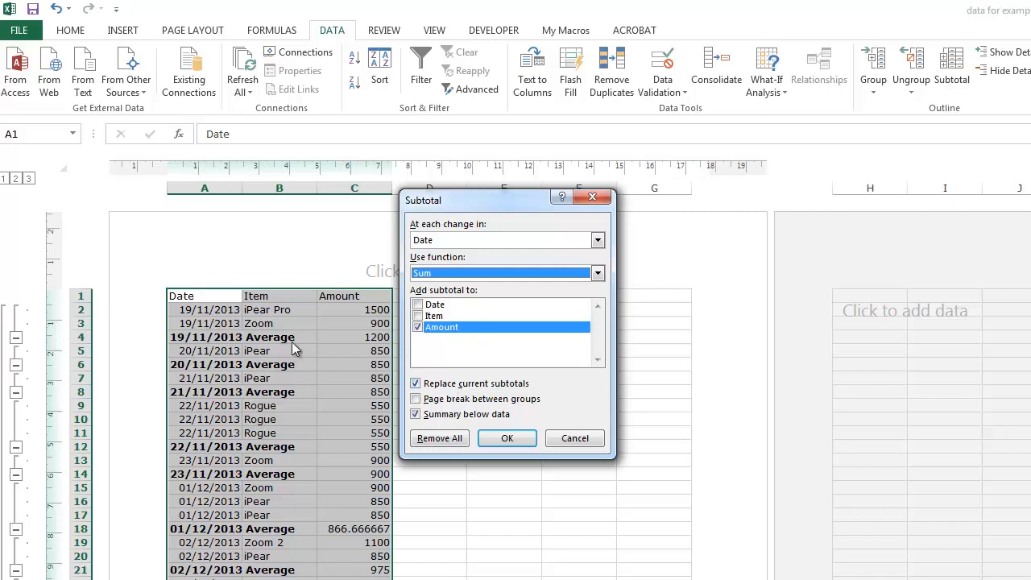
click(414, 385)
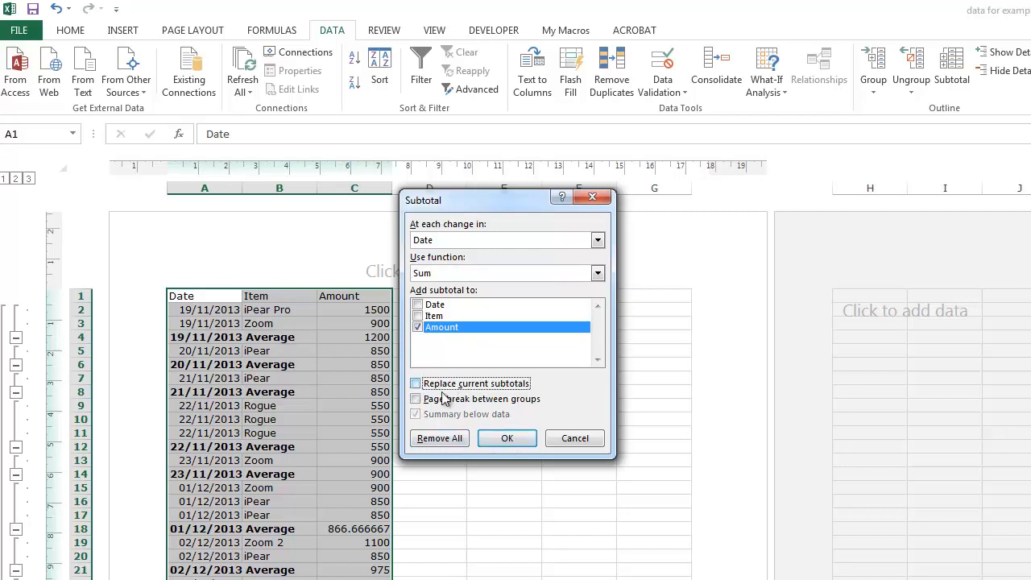
click(505, 438)
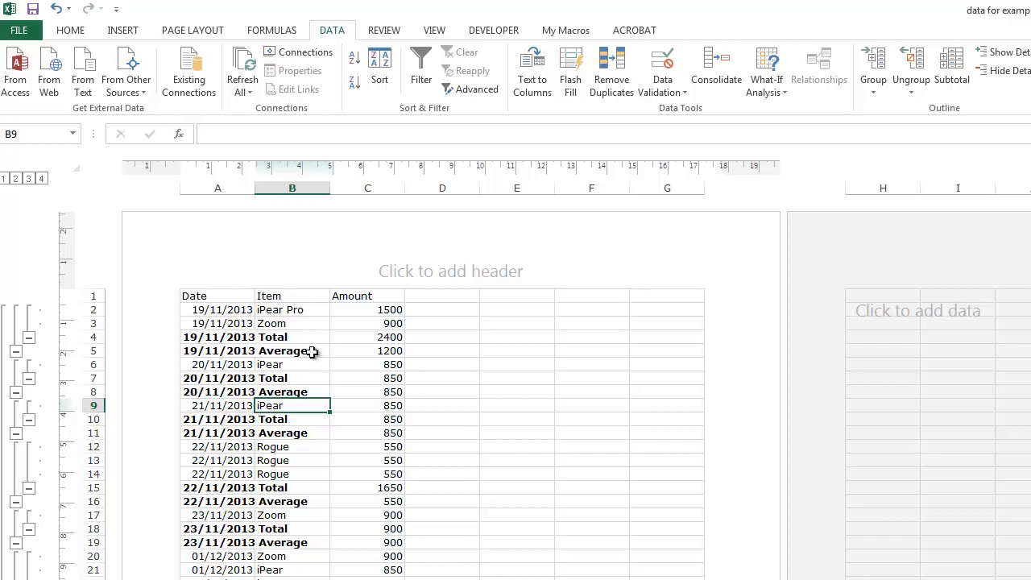
Add a further level of Amount subtotals per Date with the Max function, keeping the existing subtotals.
click(952, 71)
click(486, 272)
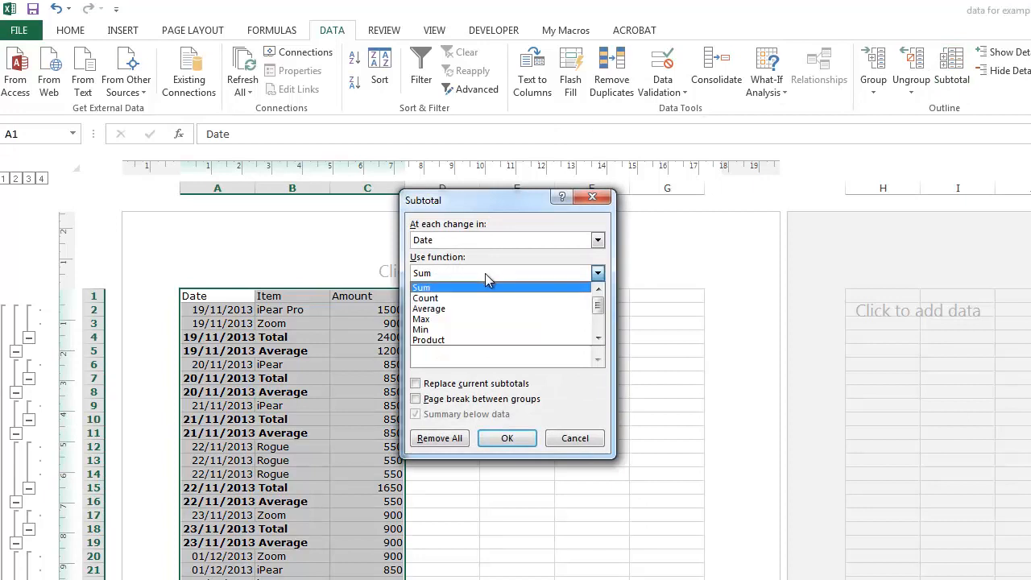
click(485, 318)
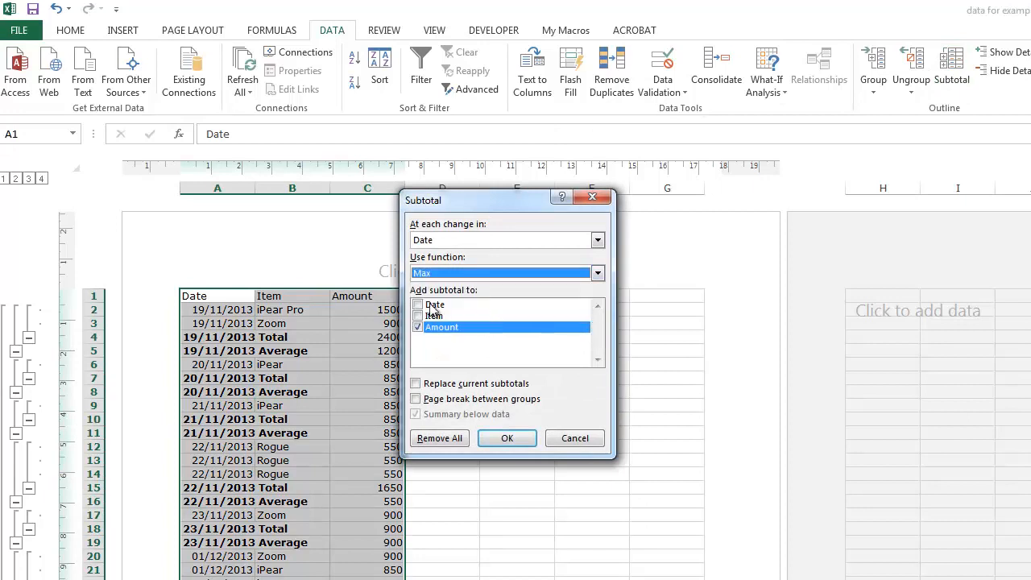
click(506, 440)
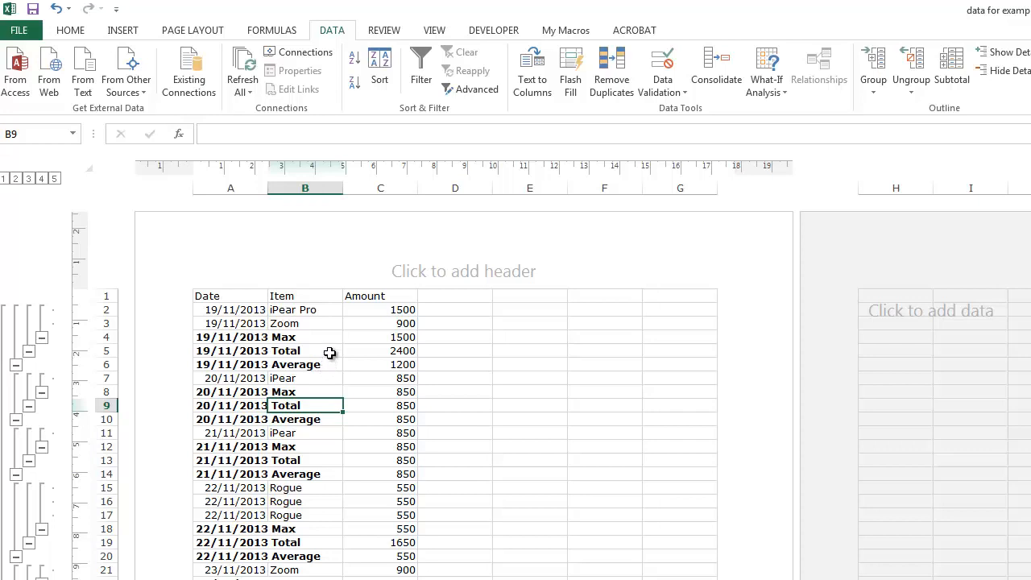
Remove all the Max, Sum and Average subtotals from the list.
click(320, 437)
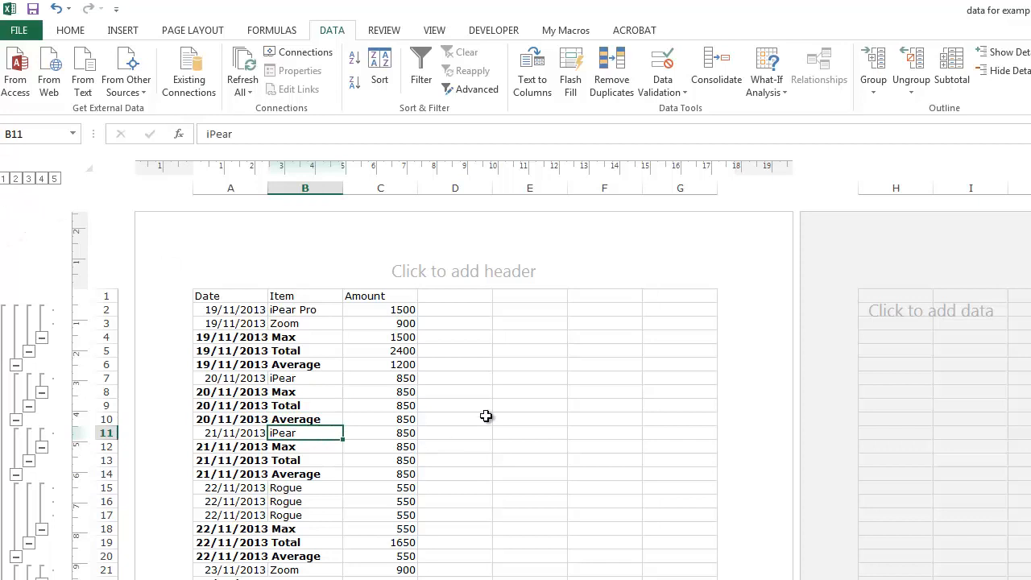
click(952, 71)
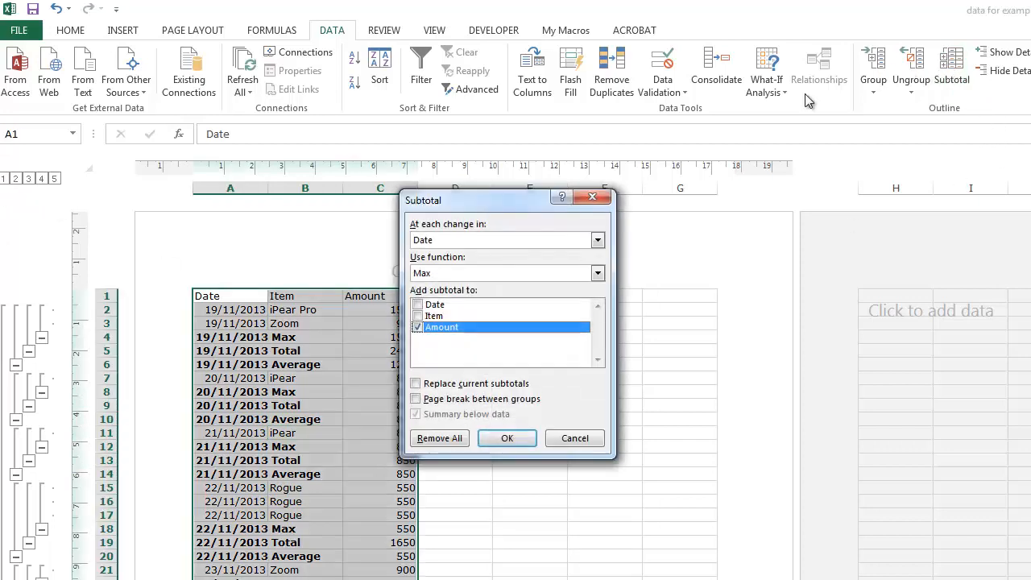
click(439, 438)
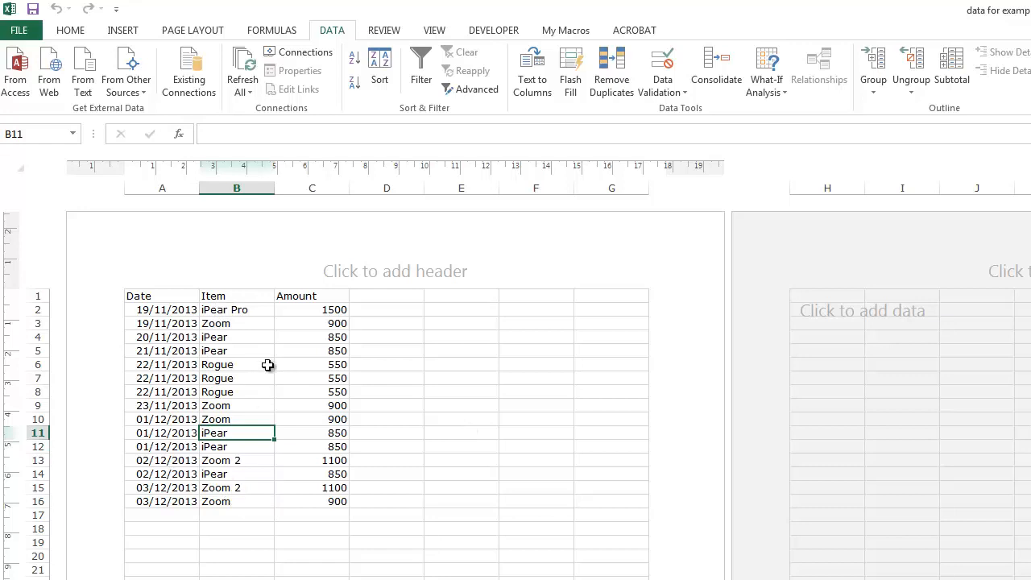
Sort the sales data by Item in ascending order.
click(239, 336)
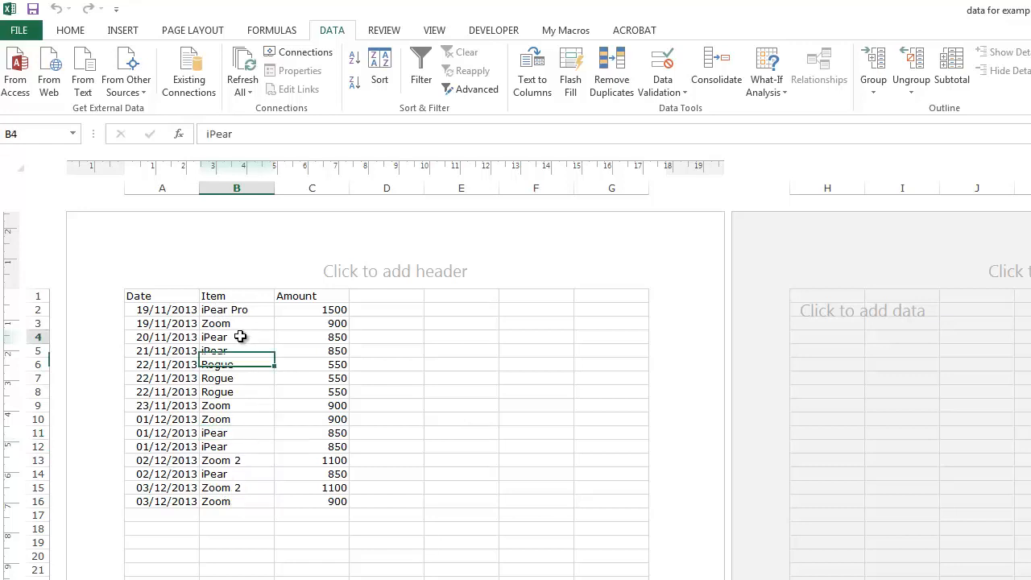
click(354, 58)
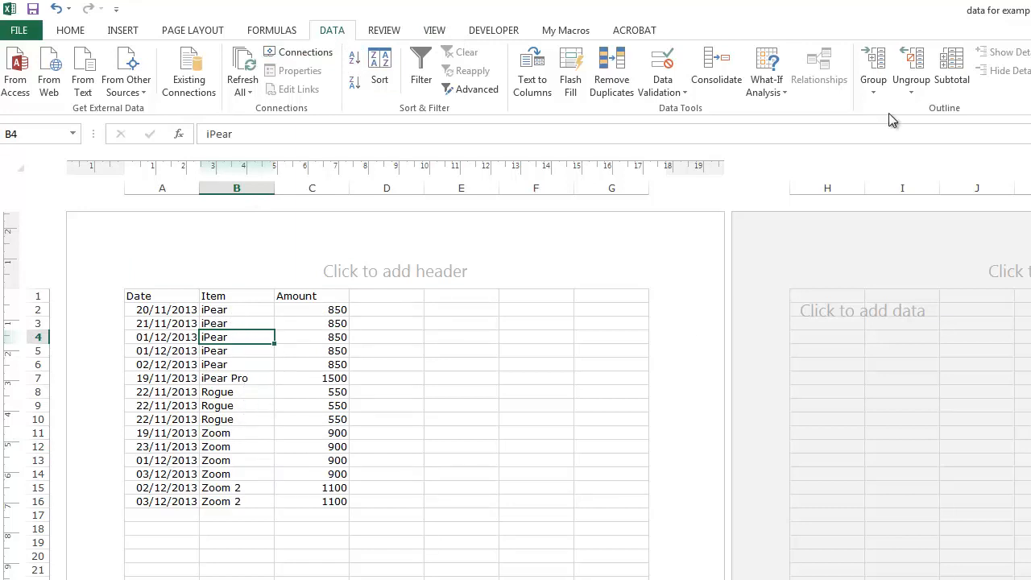
Add subtotals at each change in Item, using the Sum function on Amount, with summaries below the data.
key(Down)
key(Down)
key(Down)
key(Down)
click(948, 85)
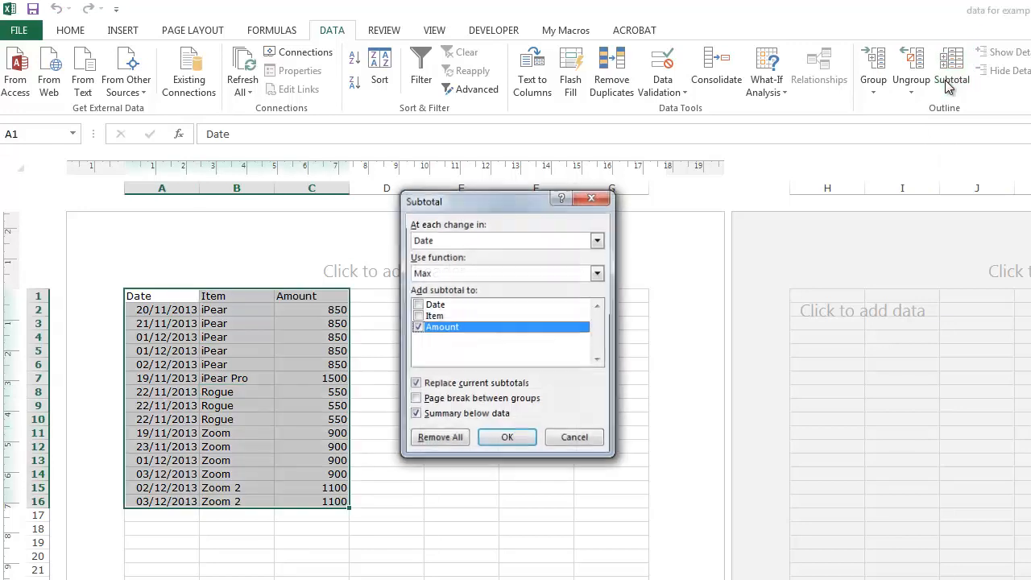
click(457, 237)
click(455, 263)
click(462, 273)
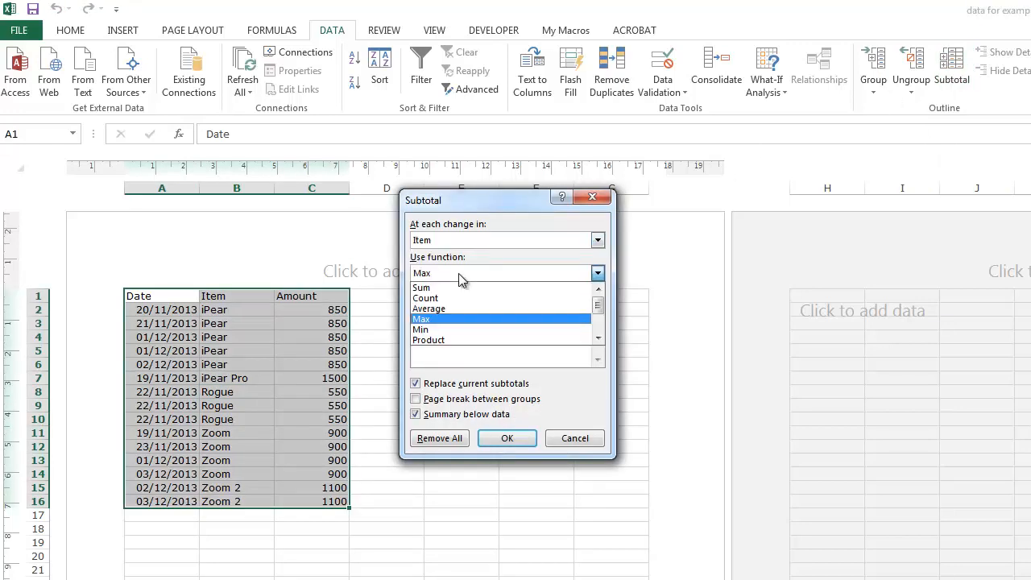
click(457, 285)
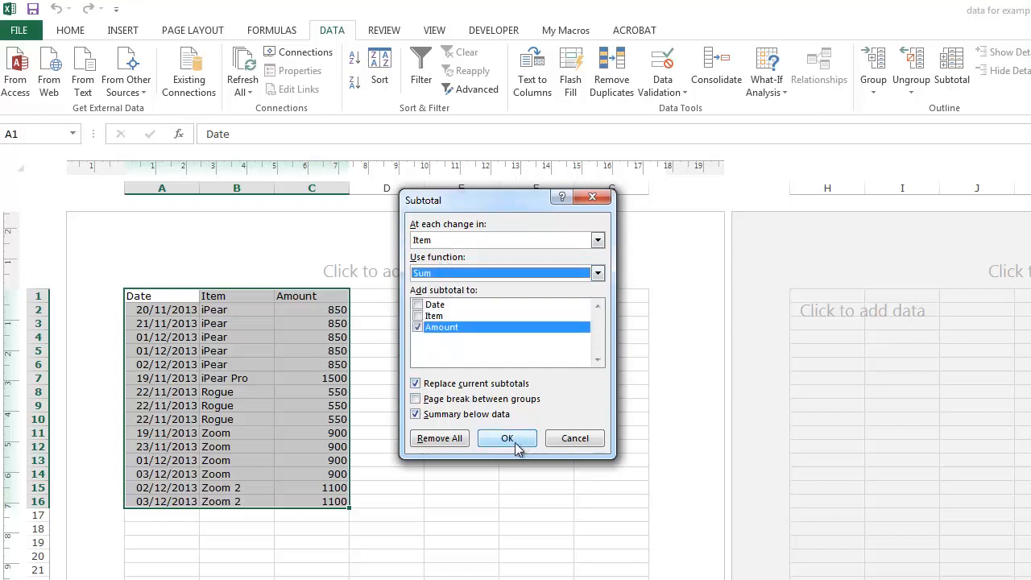
click(507, 439)
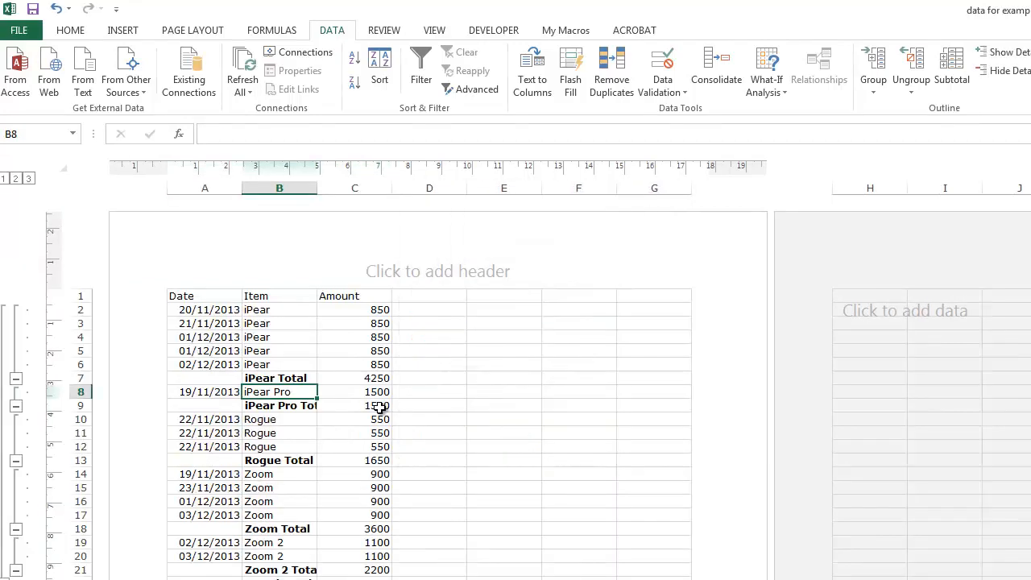